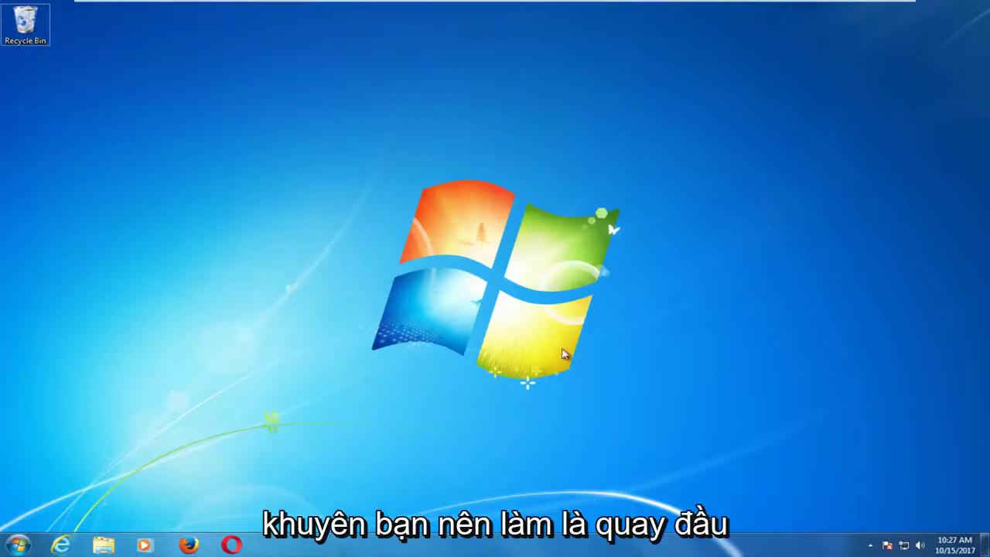
Search the Start menu for 'device manager' and launch Device Manager
click(4, 548)
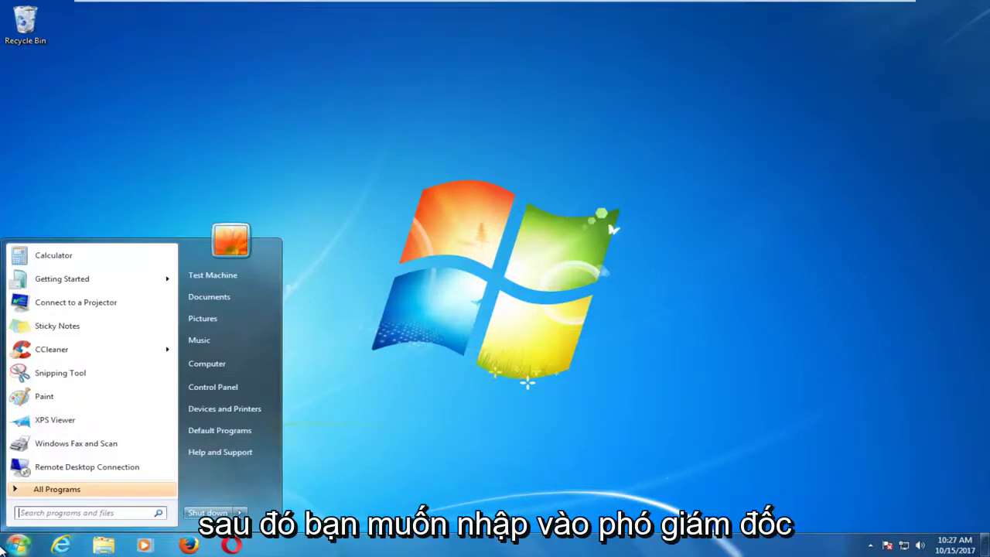
text(device manager)
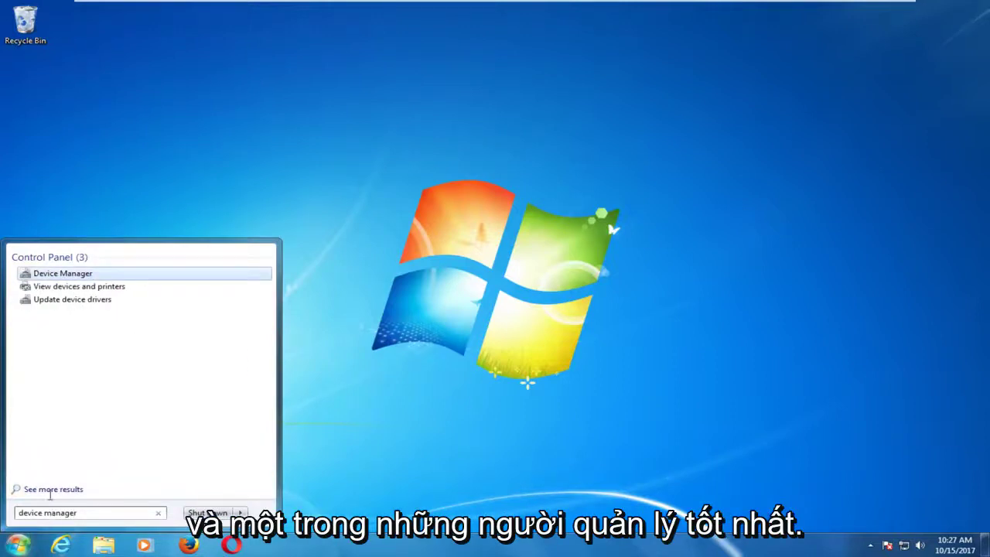
click(58, 275)
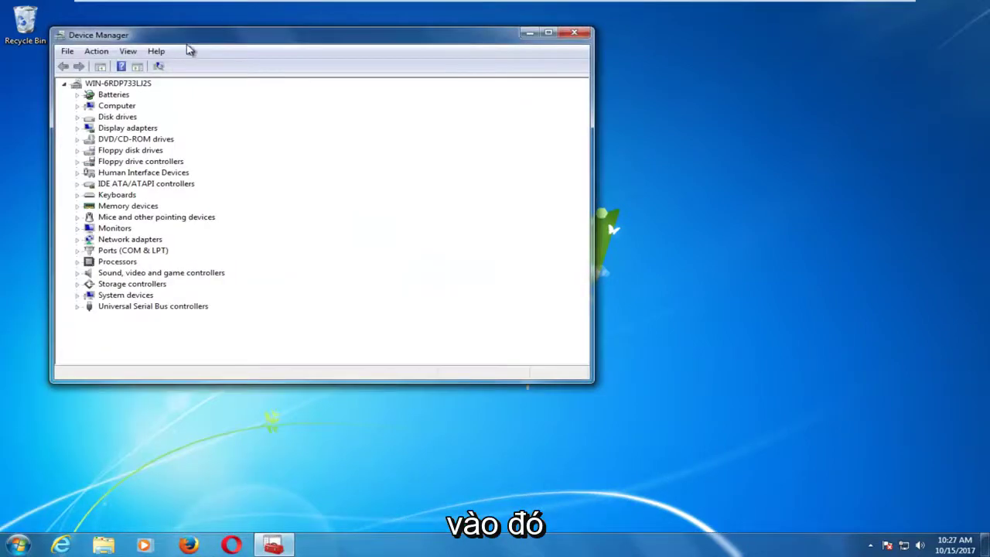
Move and enlarge the Device Manager window, then expand Keyboards and select Standard PS/2 Keyboard
drag(189, 41, 300, 47)
drag(704, 389, 806, 464)
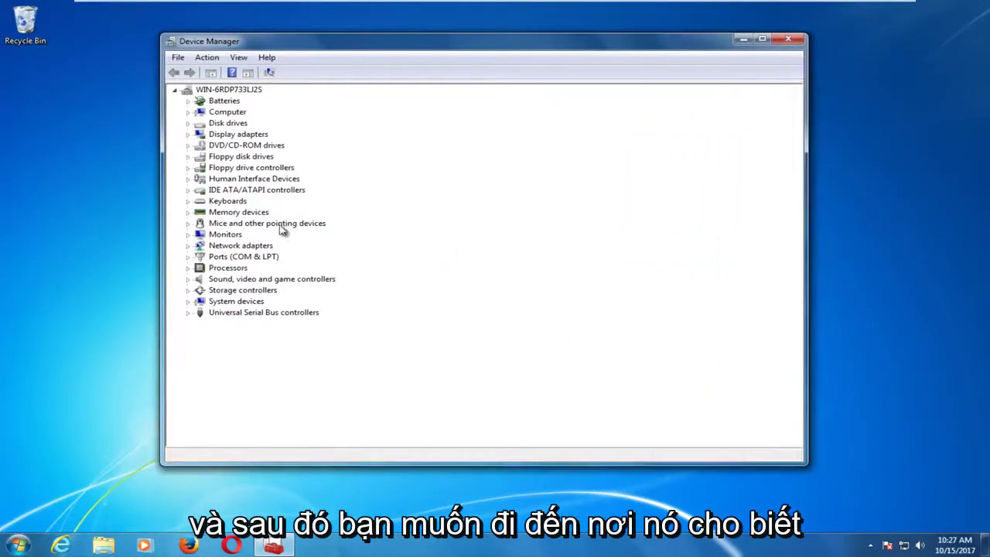
click(218, 203)
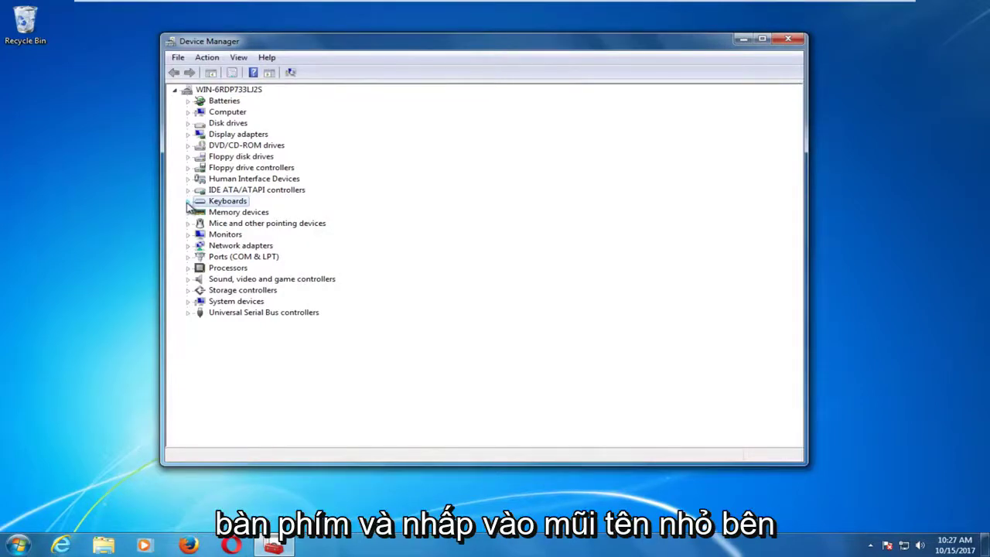
click(188, 201)
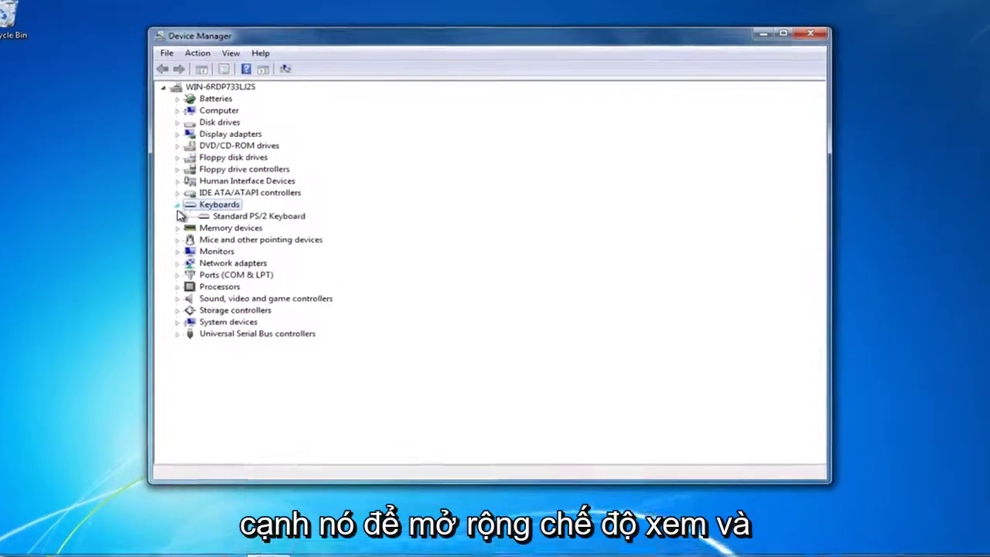
click(218, 214)
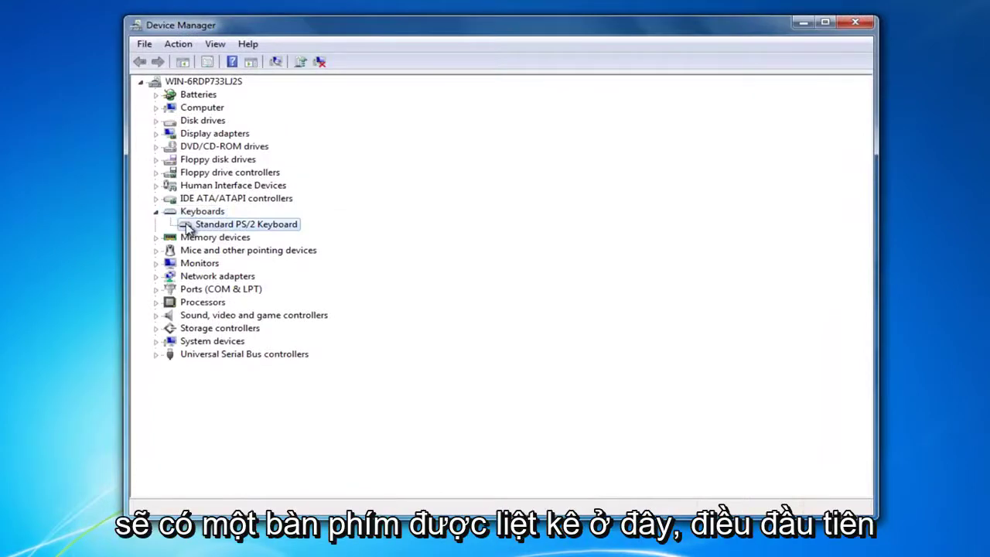
Search automatically for updated Standard PS/2 Keyboard drivers; the current driver is already installed
right_click(191, 225)
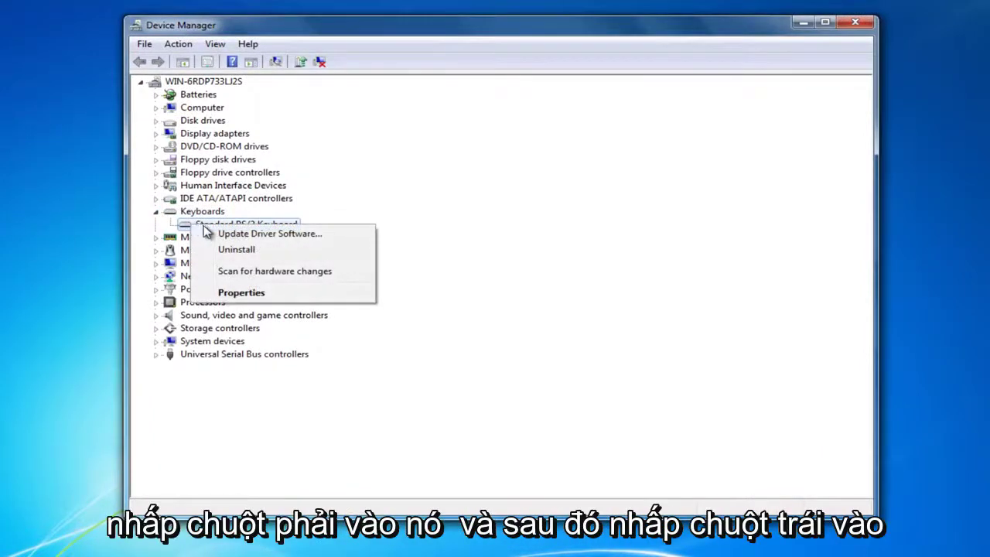
click(241, 234)
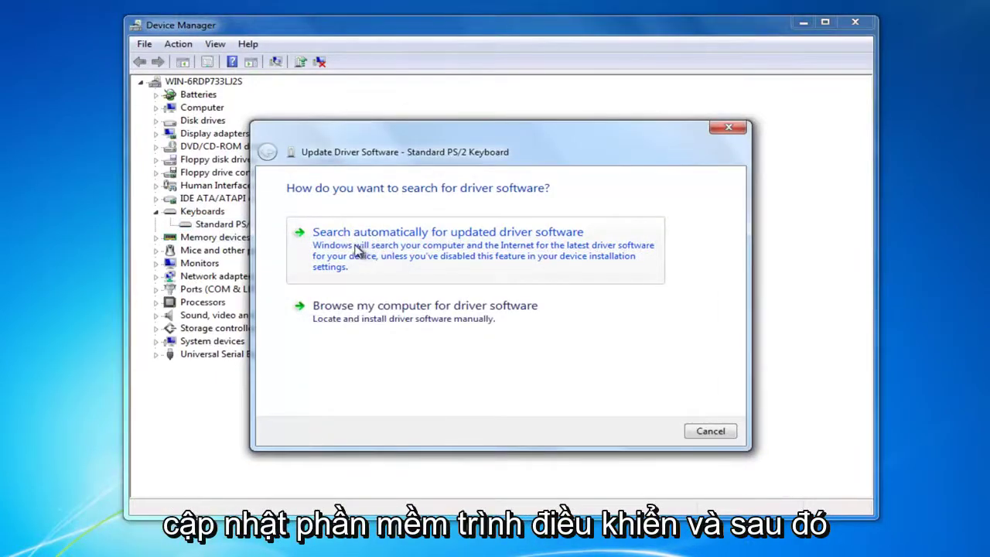
click(508, 255)
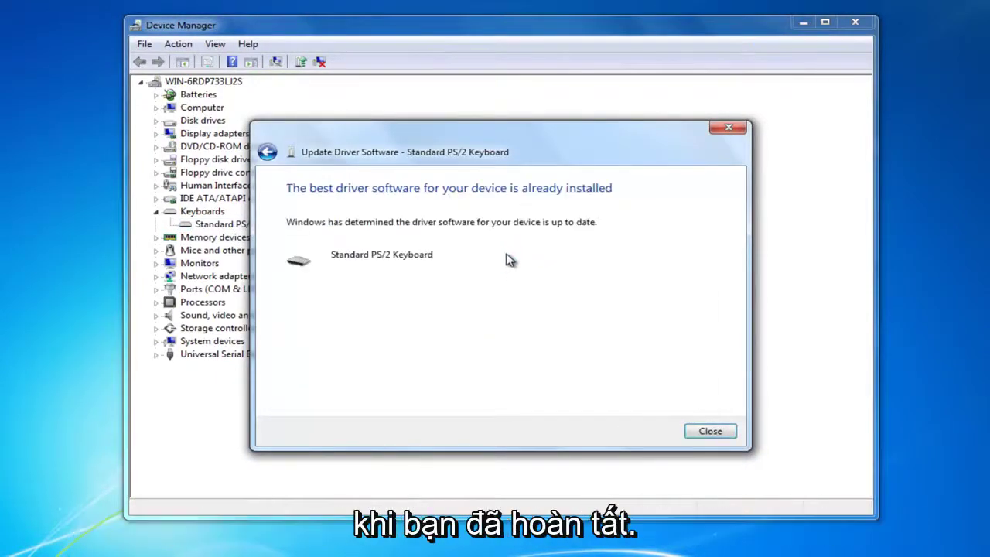
click(706, 433)
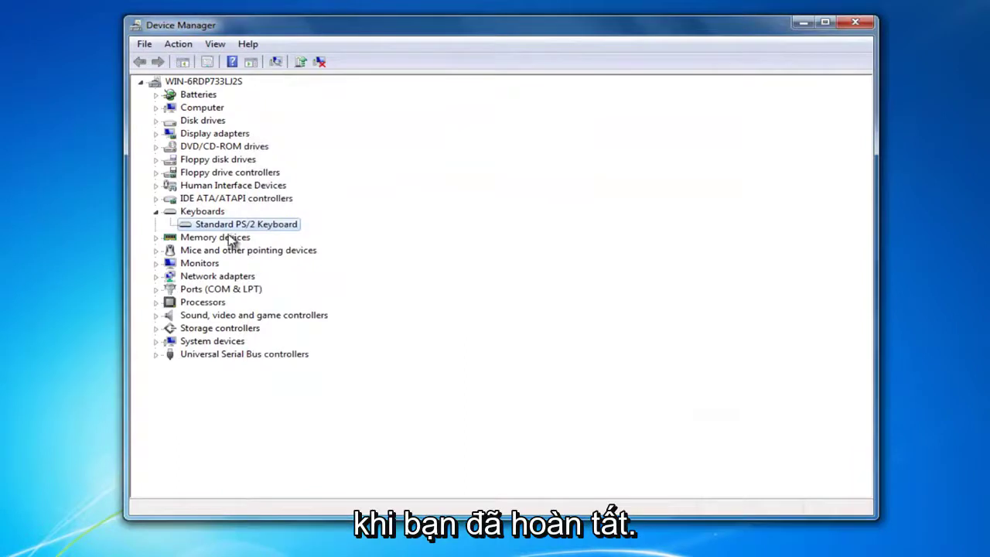
Review the Standard PS/2 Keyboard Properties to confirm it is working, then close them
right_click(229, 226)
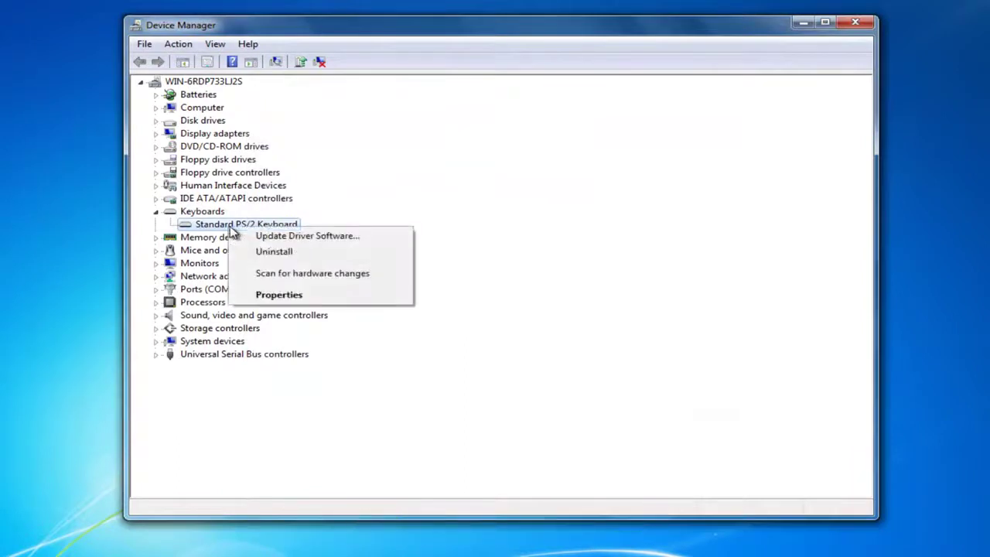
click(267, 295)
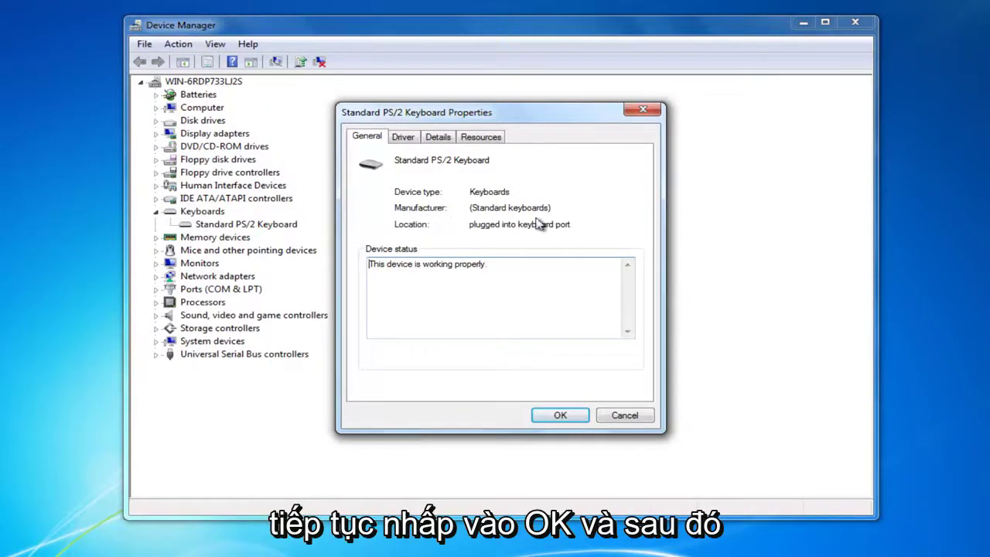
click(558, 416)
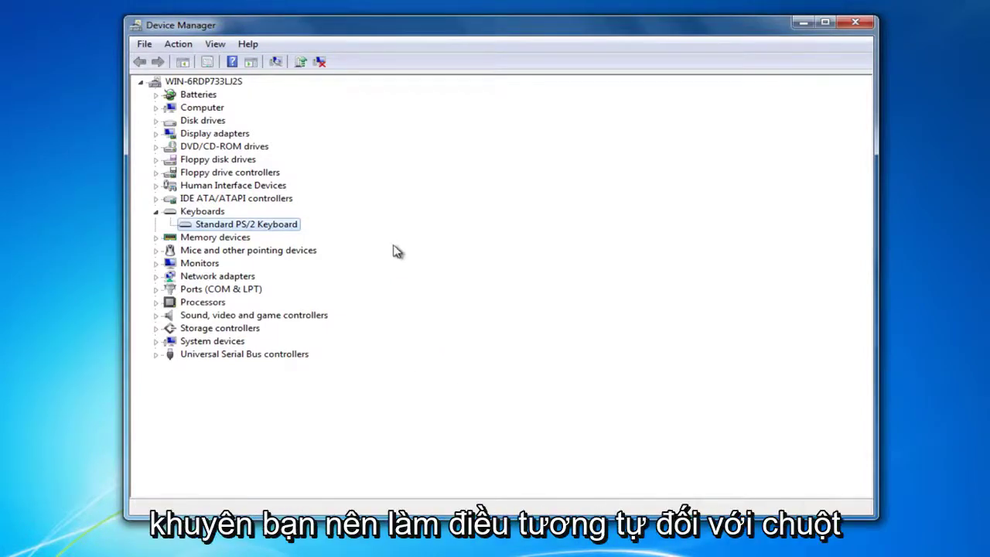
Expand Mice and other pointing devices and check the VMware Pointing Device for driver updates
click(155, 251)
click(232, 265)
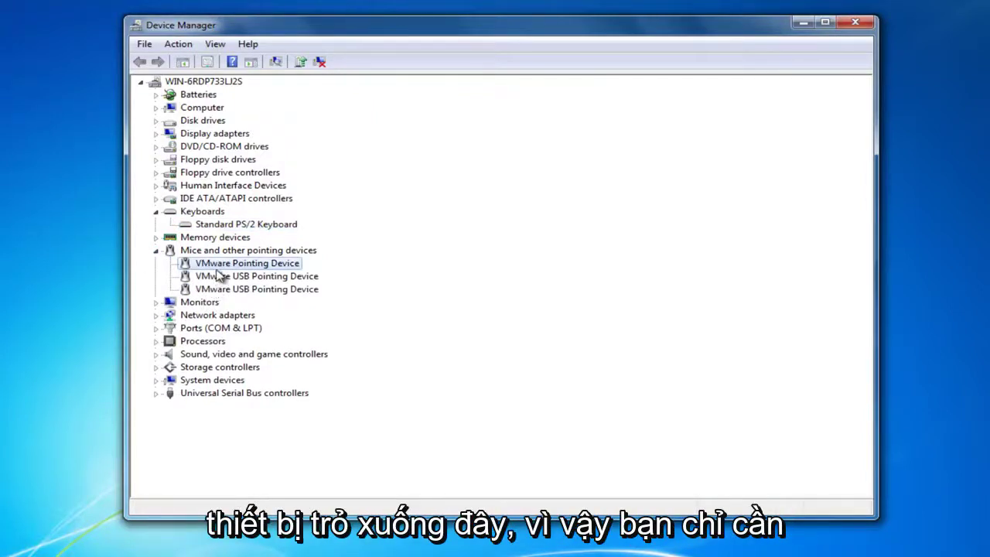
right_click(211, 265)
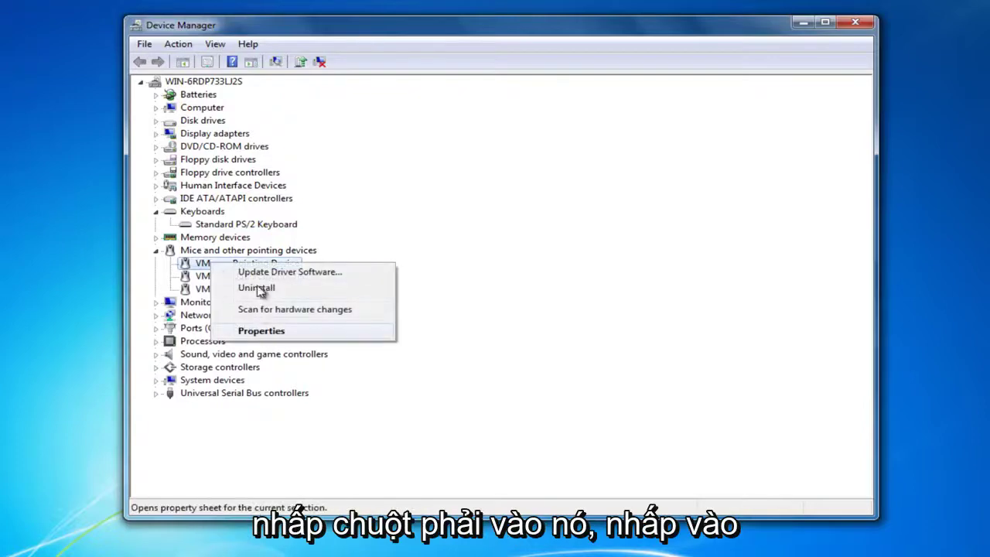
click(254, 272)
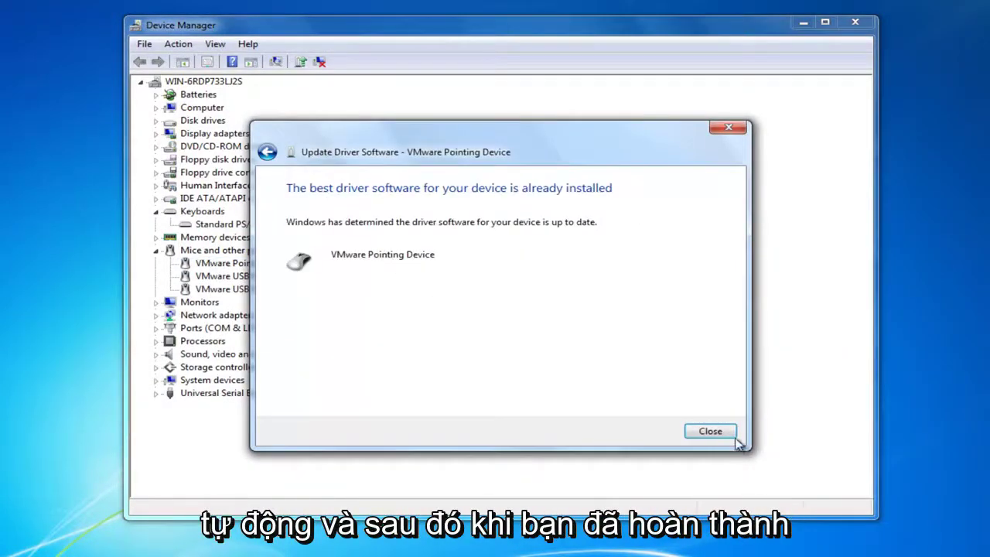
click(727, 433)
Review the VMware Pointing Device Properties, then close them and Device Manager
right_click(225, 267)
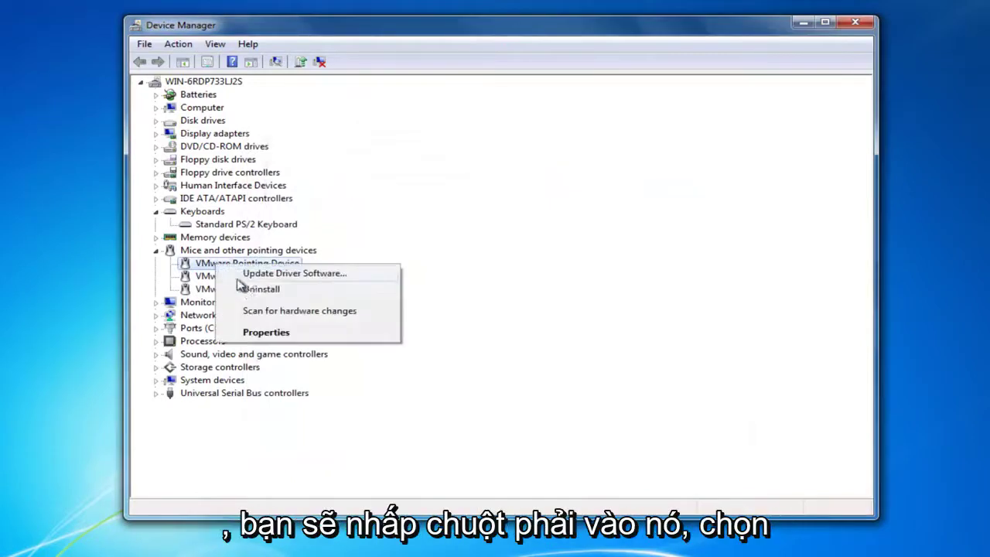
click(269, 334)
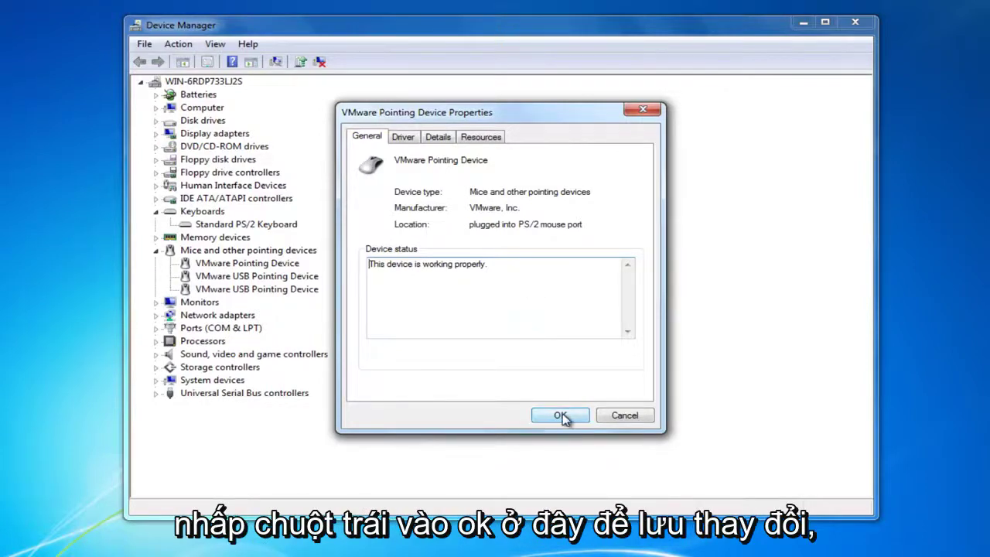
click(642, 109)
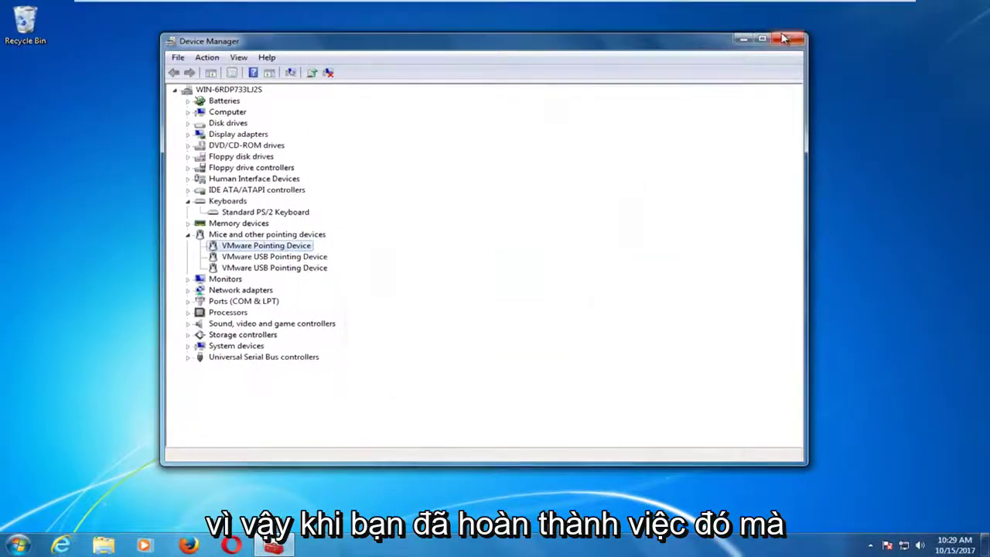
click(783, 38)
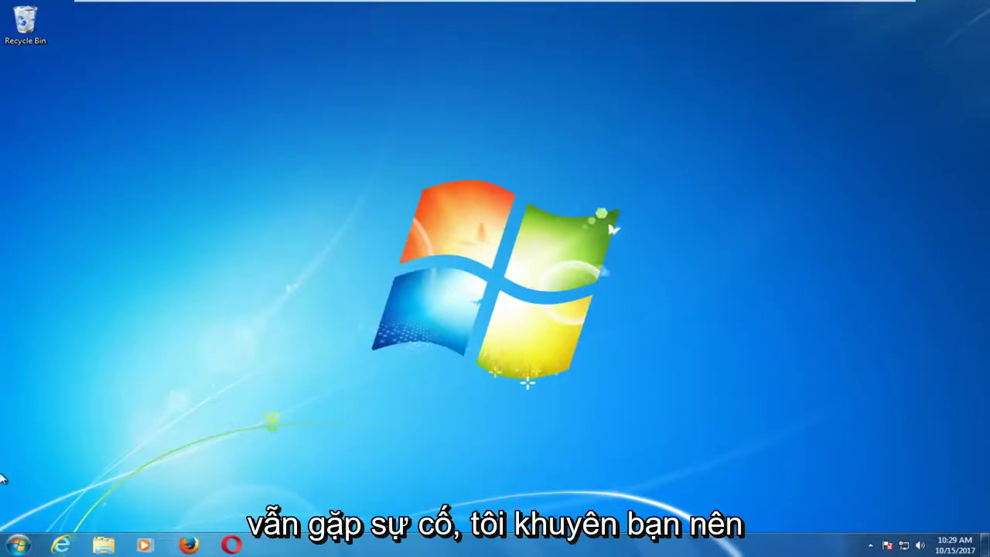
Search the Start menu for 'power options' and launch the Power Options page
click(19, 545)
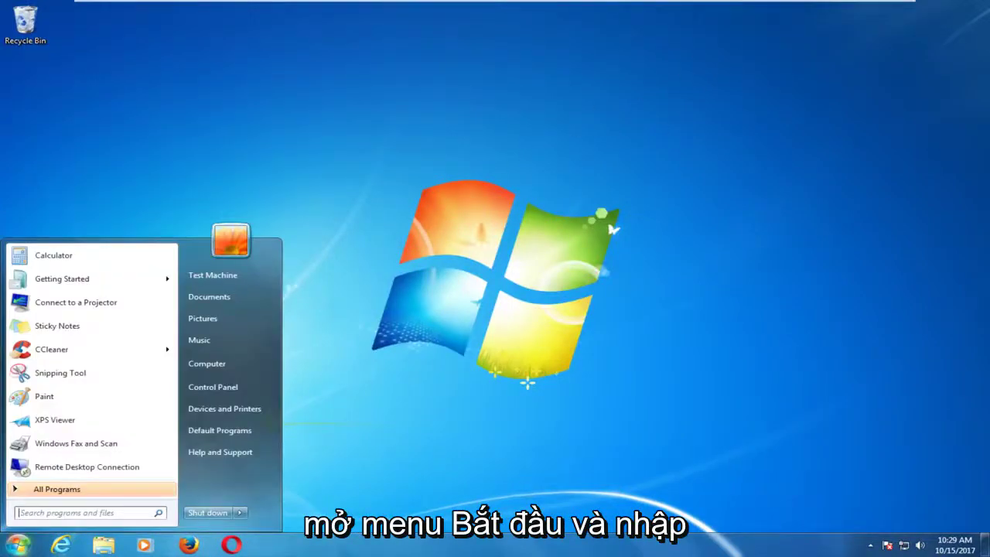
text(power o)
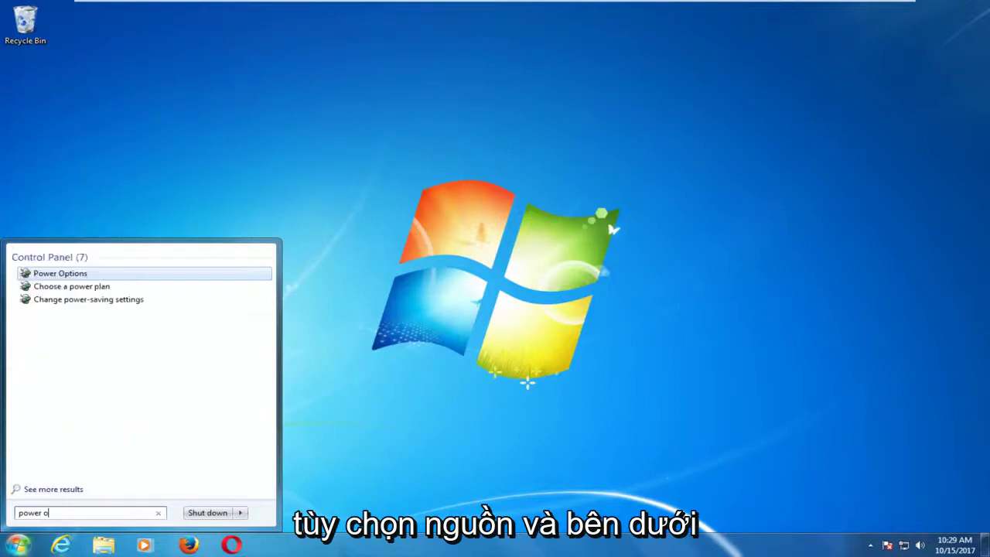
text(ptions)
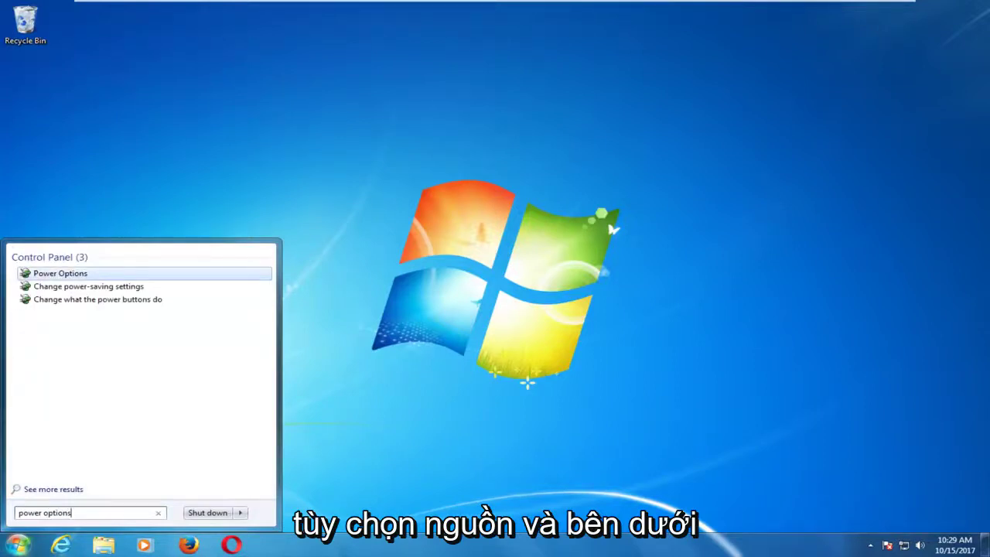
click(60, 273)
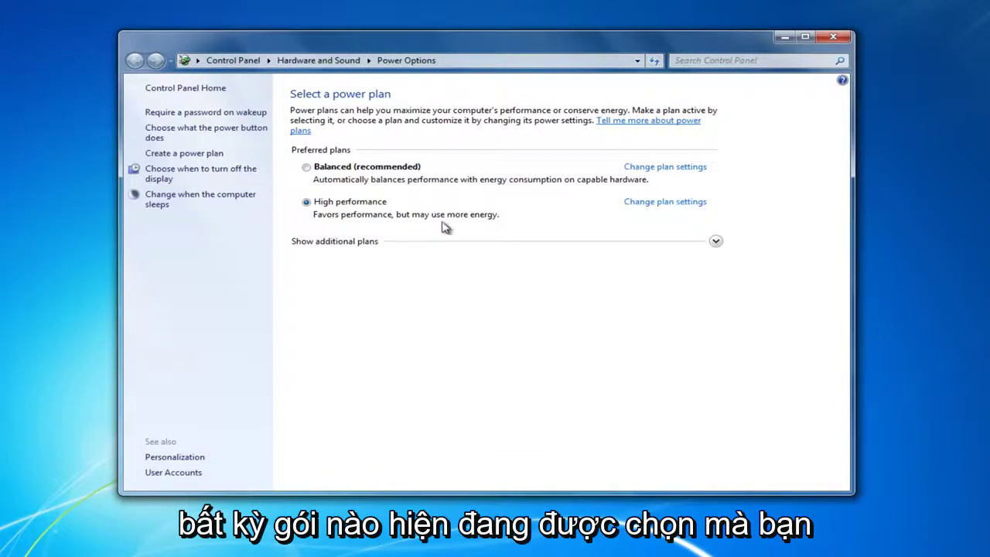
Open the High performance plan's advanced settings and set Sleep after to 60 minutes
click(642, 203)
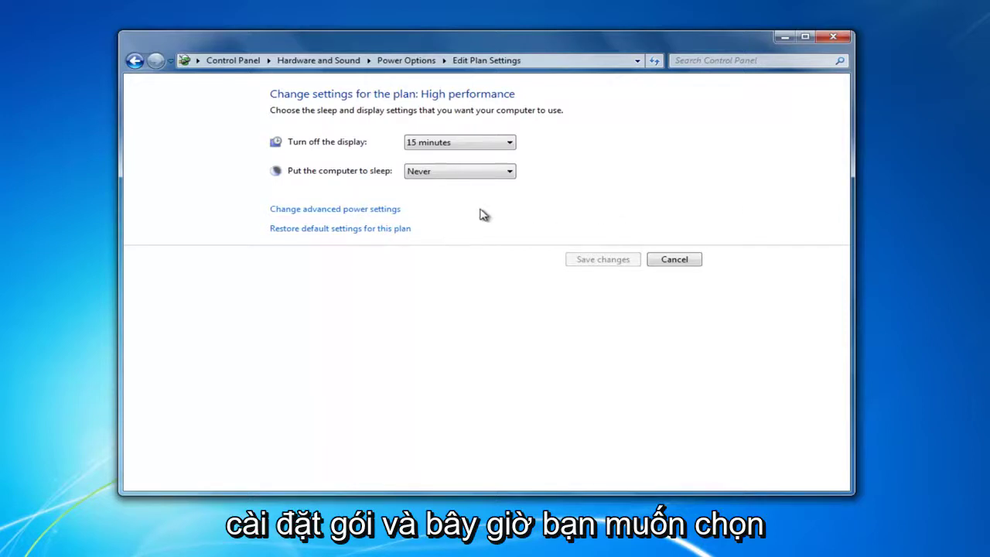
click(350, 220)
drag(266, 137, 486, 134)
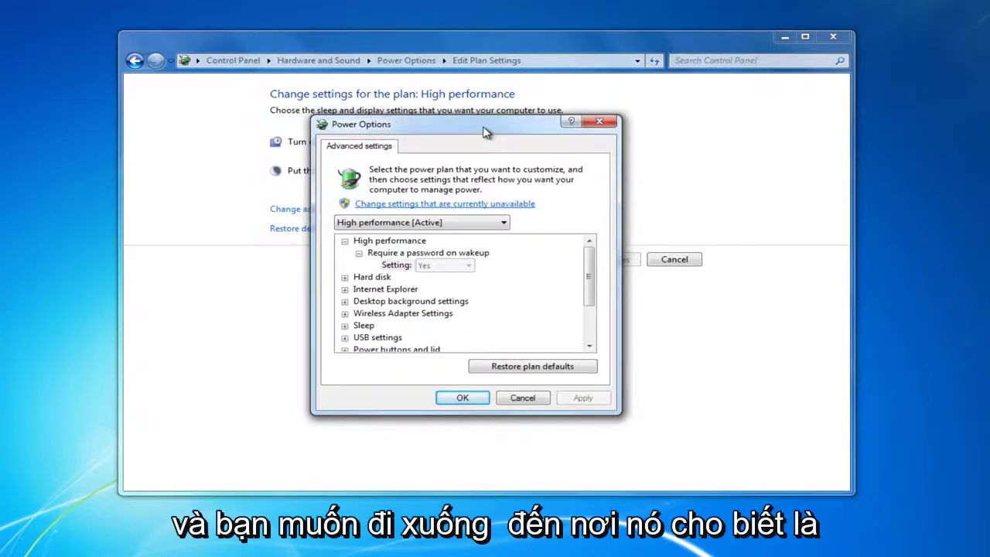
scroll(585, 274, down, 1)
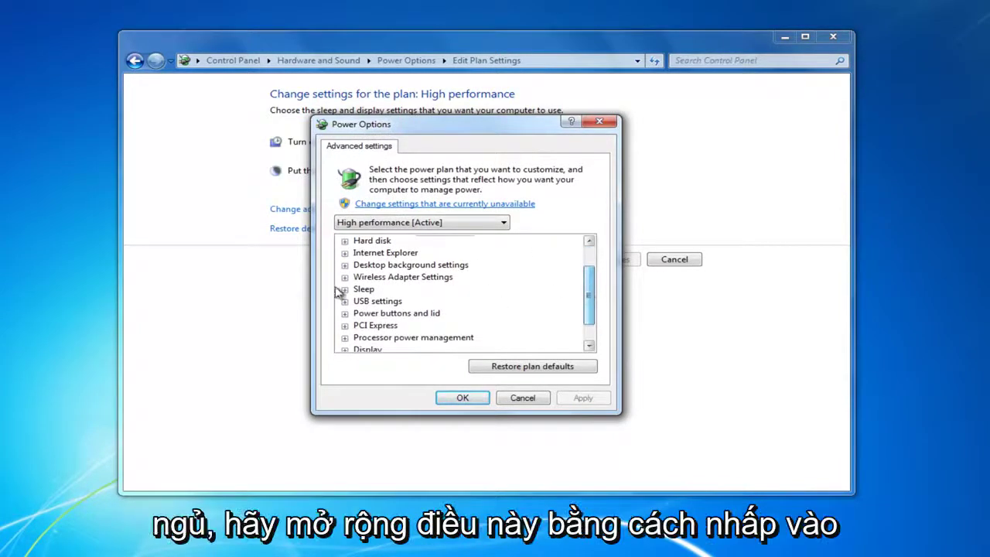
click(345, 289)
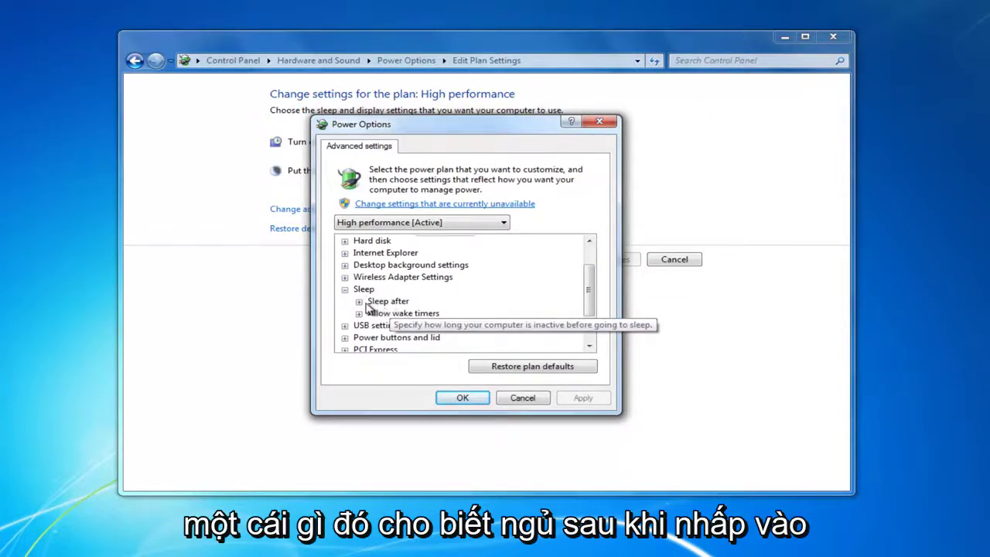
click(358, 301)
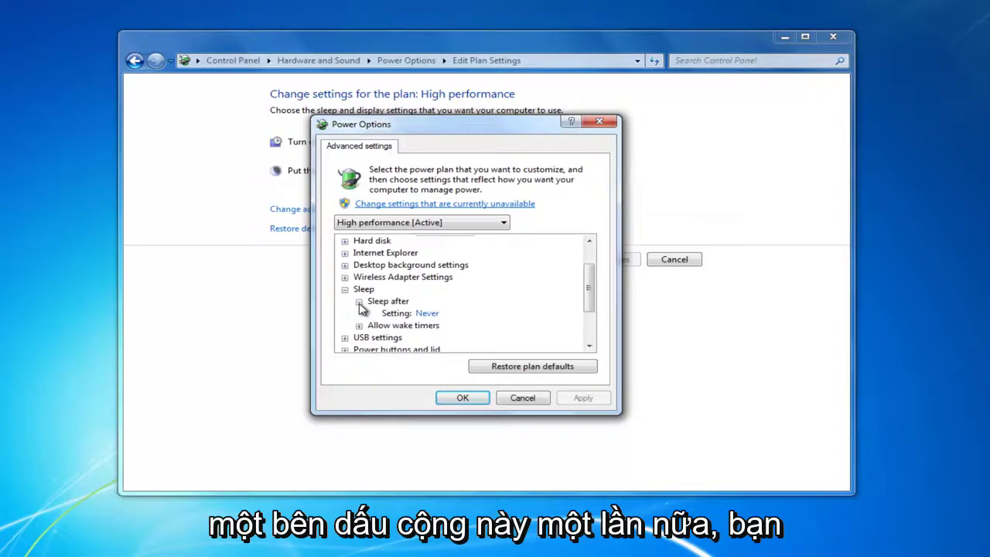
click(427, 314)
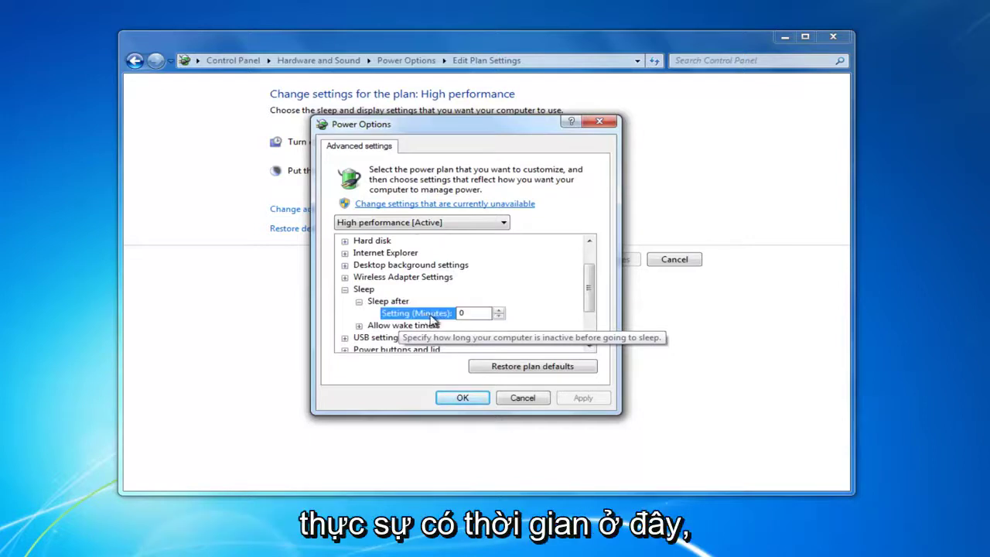
text(60)
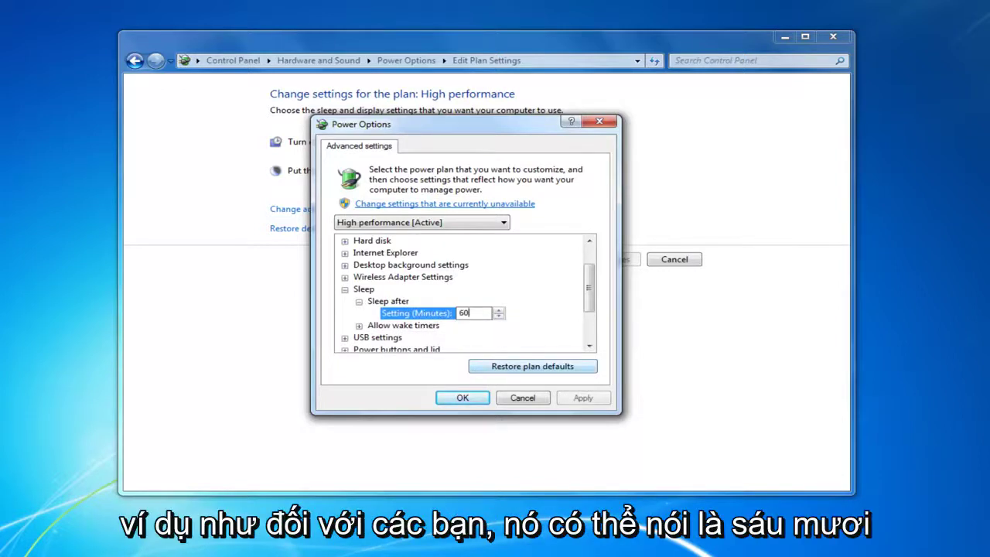
key(Return)
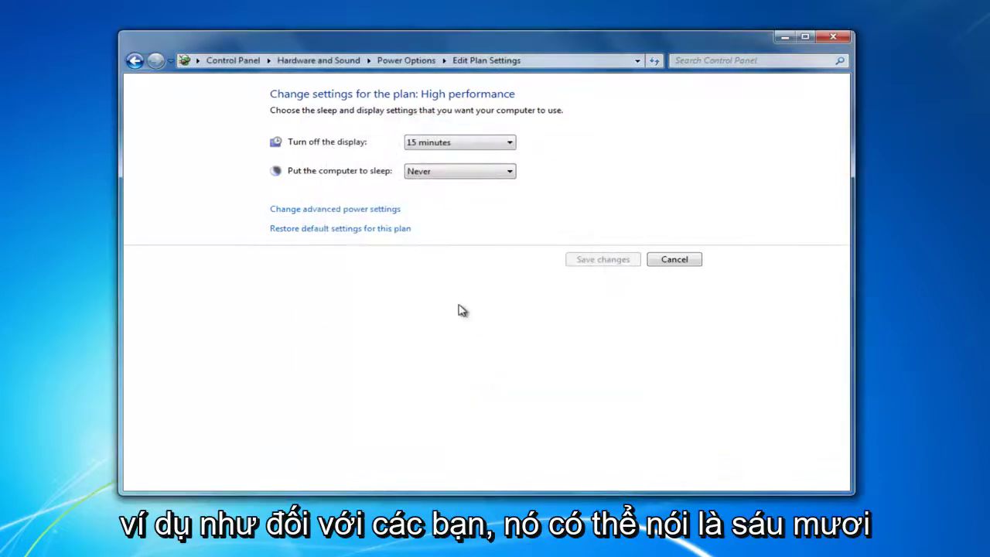
Change the High performance plan's Sleep after from 60 to 0 minutes, making it Never
click(342, 218)
drag(114, 6, 460, 116)
click(341, 320)
scroll(350, 323, down, 1)
click(355, 284)
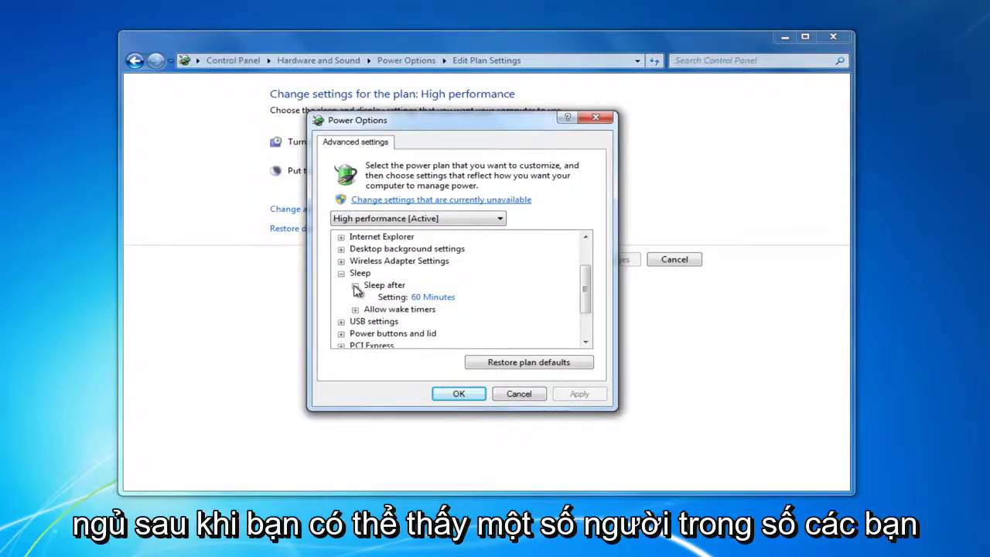
click(428, 300)
double_click(482, 299)
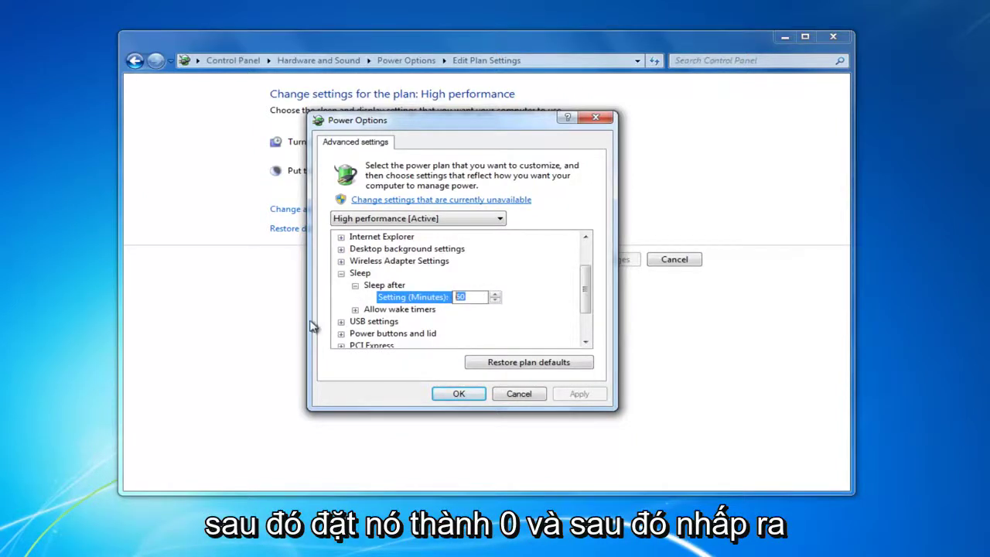
text(0)
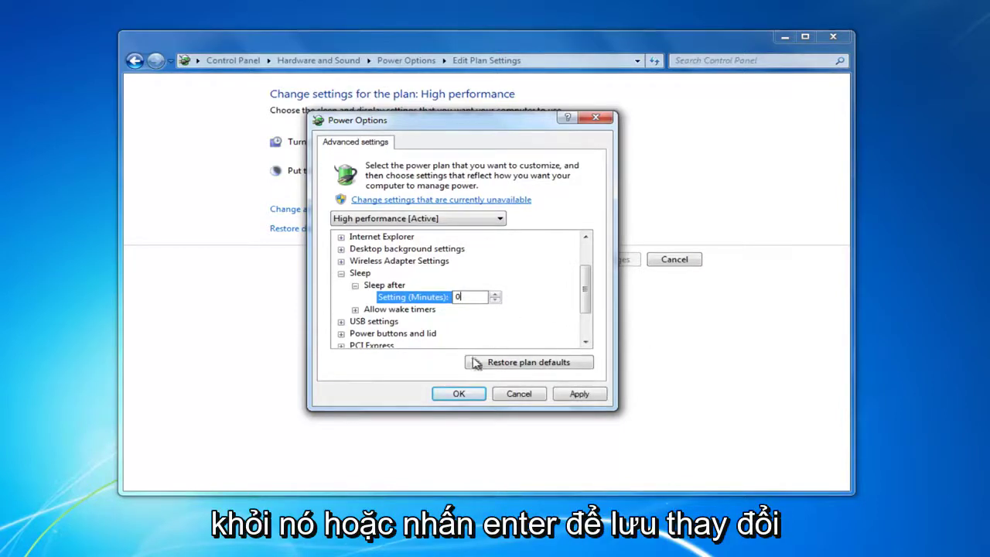
key(Return)
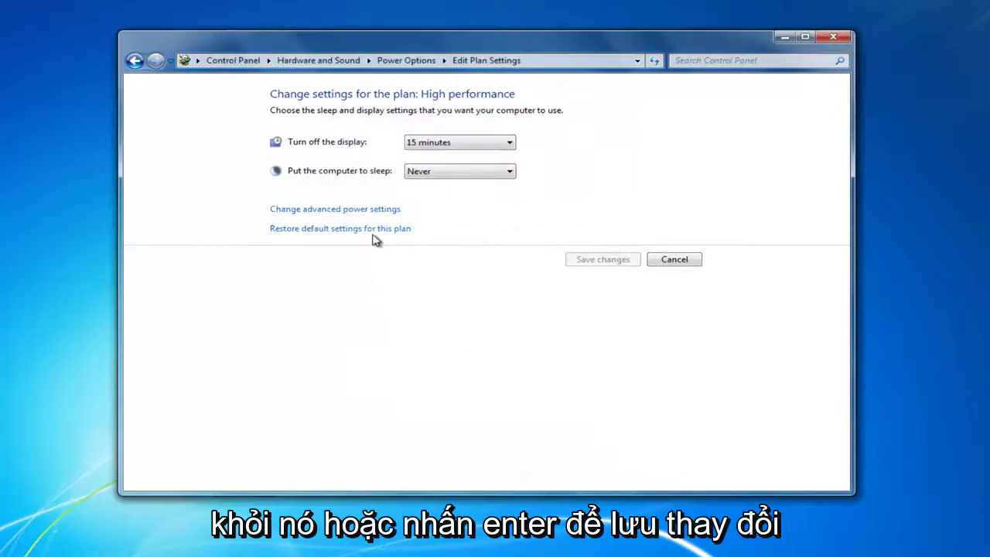
click(368, 210)
Confirm Sleep after reads Never, then close the advanced settings and Power Options
drag(157, 27, 477, 117)
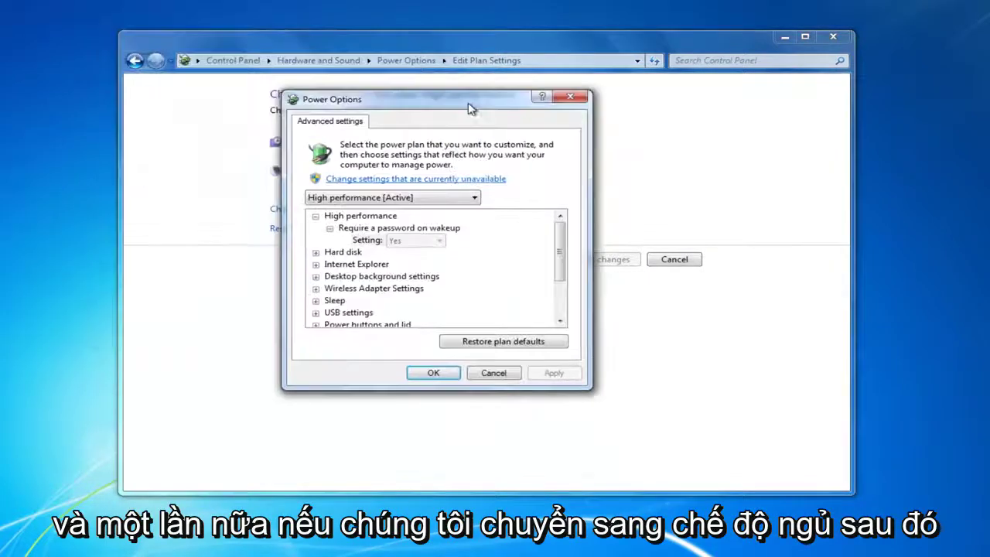
click(315, 300)
scroll(402, 275, down, 1)
click(329, 263)
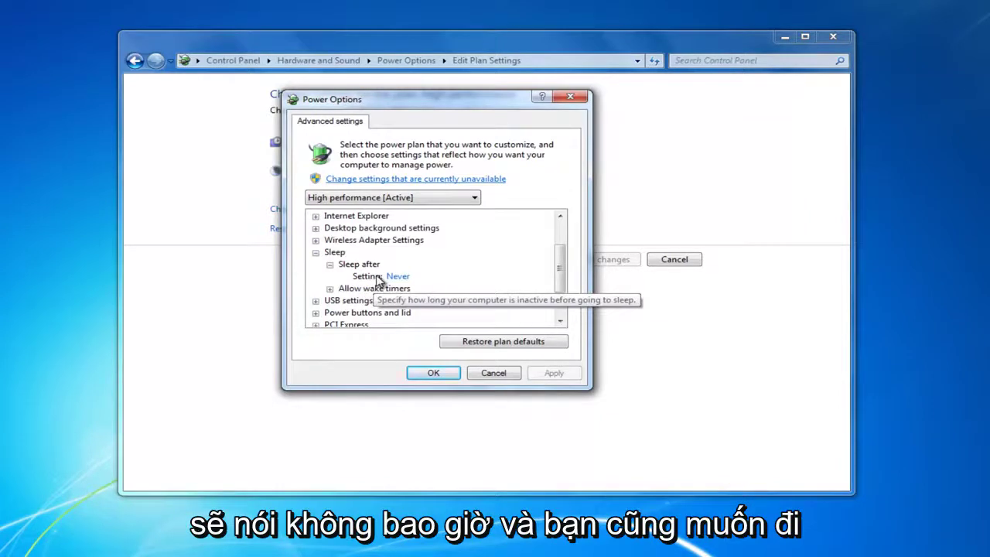
click(329, 288)
click(329, 287)
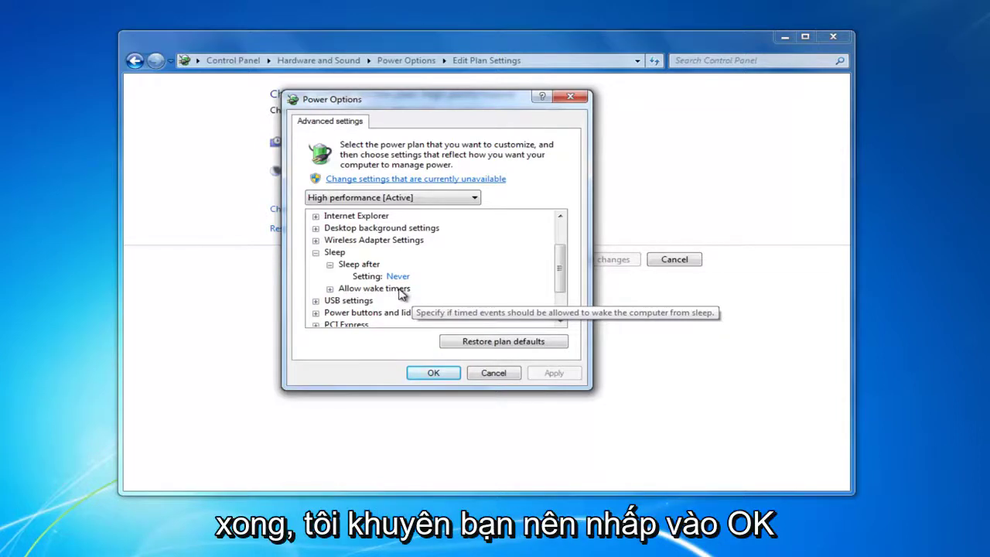
click(432, 374)
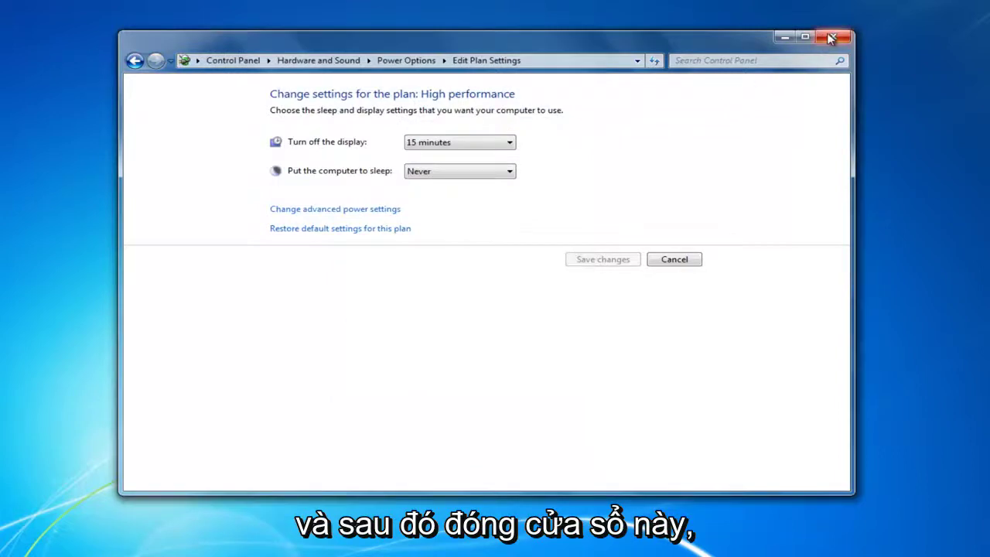
click(827, 35)
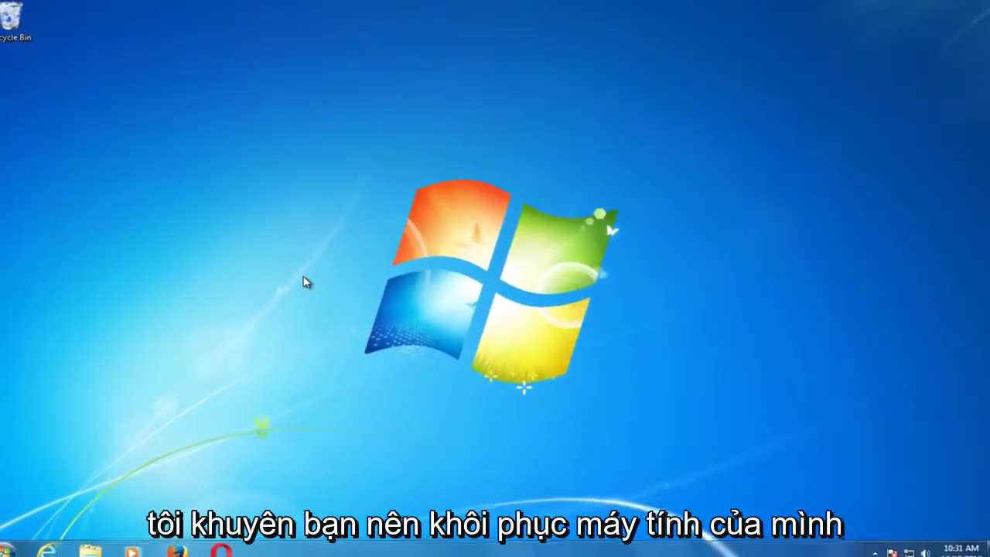